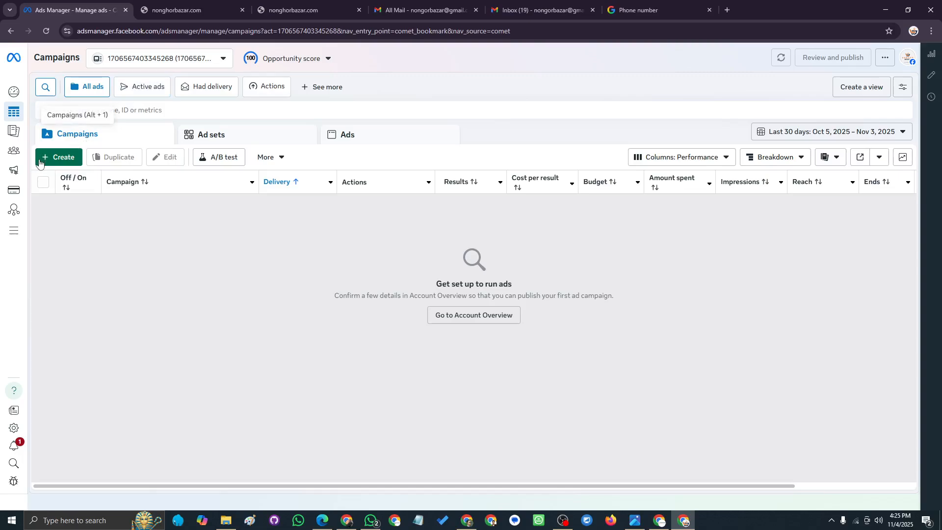
- Open a new blank browser tab beside Meta Ads Manager
left_click(727, 9)
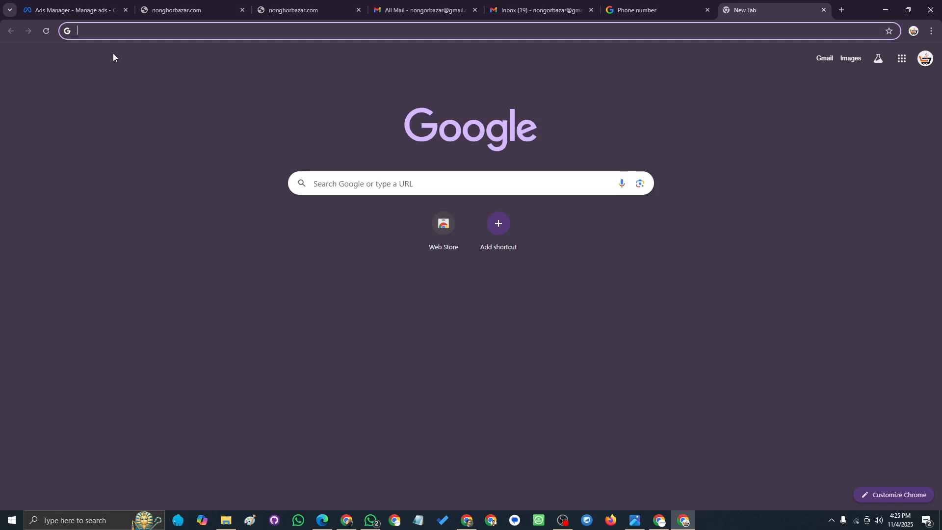
- Search Google for 'face', open Facebook, and go to Ads Manager from the sidebar's 'See more' list
left_click(112, 33)
type("facebook")
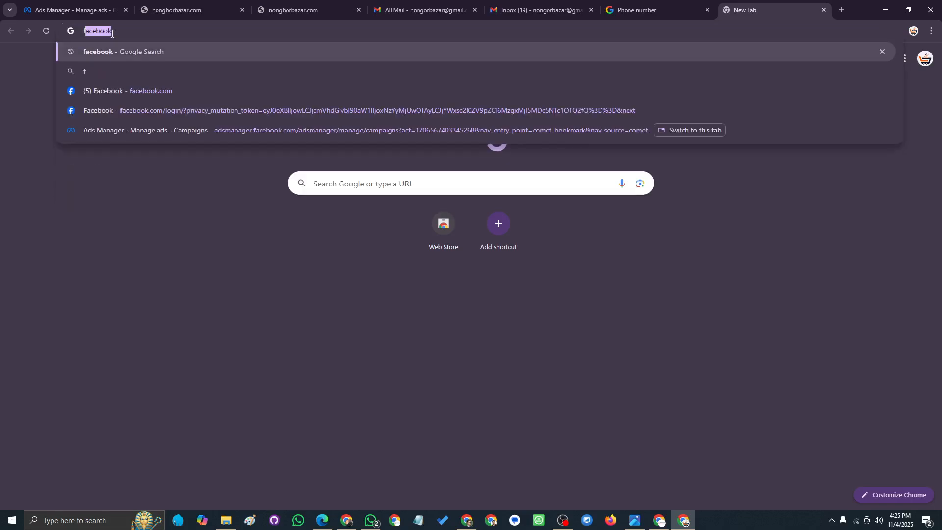
key("Return")
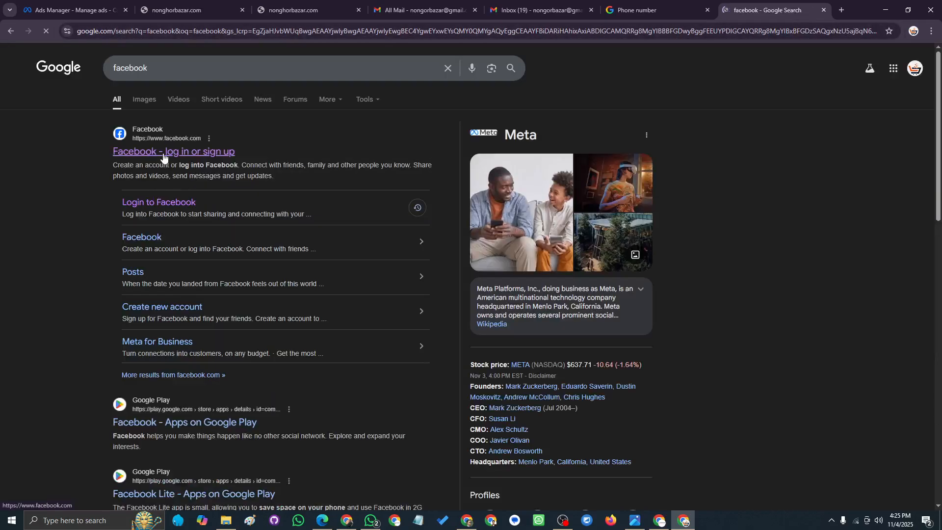
left_click(162, 152)
left_click_drag(800, 1, 98, 10)
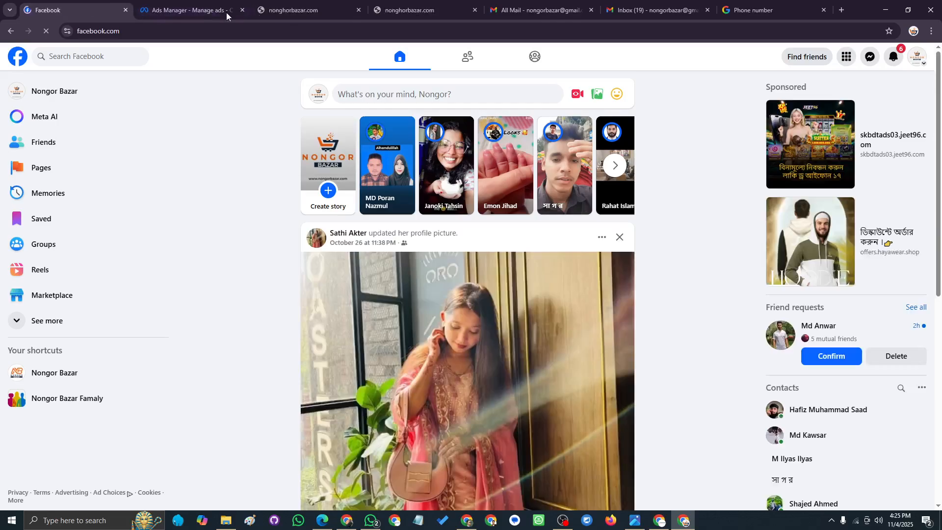
left_click(58, 321)
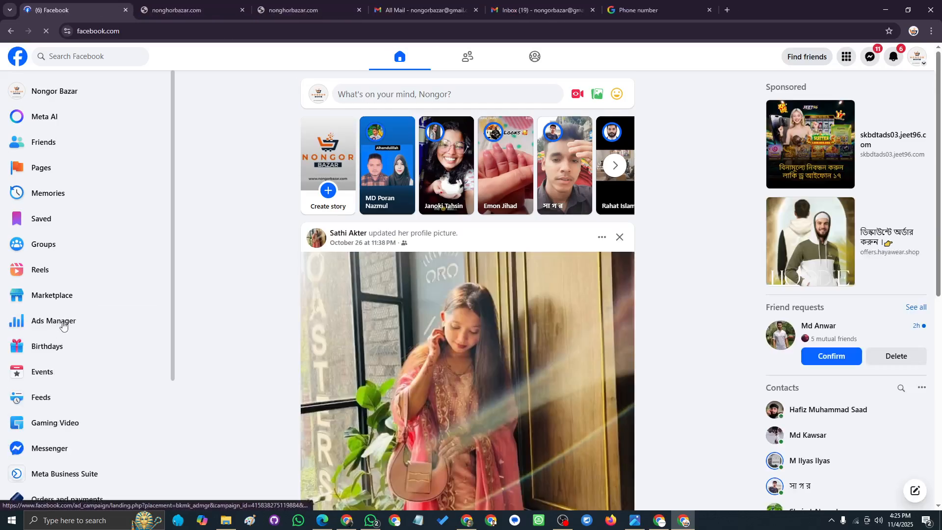
left_click(62, 325)
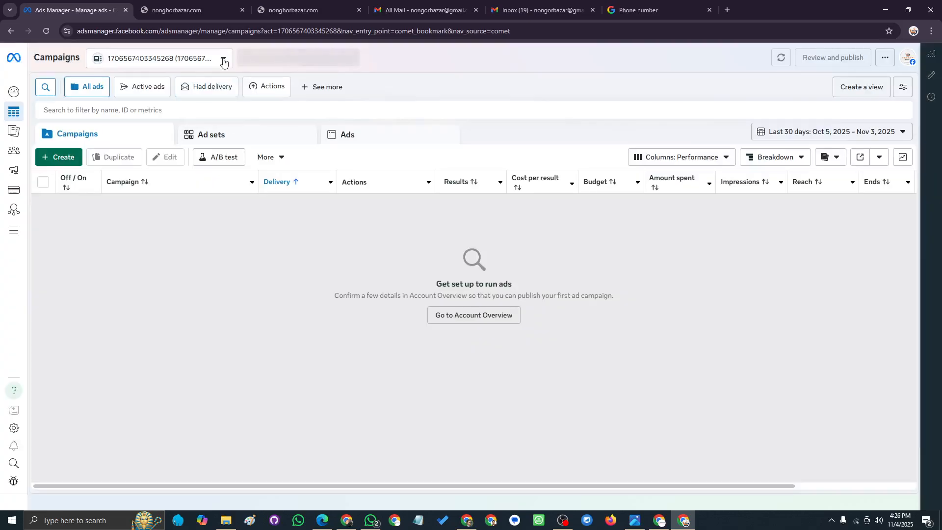
- Choose 'Create a business portfolio' from the ad account selector and focus the portfolio name field
left_click(223, 60)
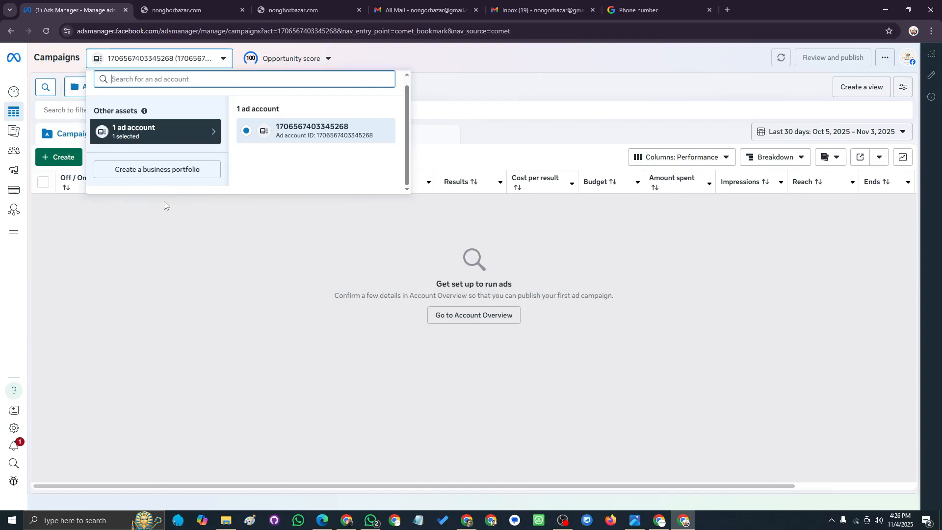
left_click(163, 170)
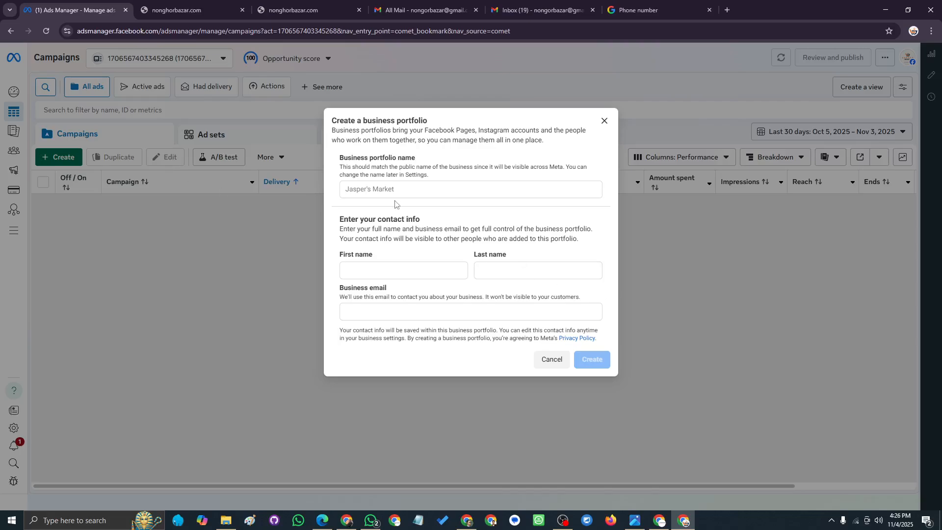
left_click(395, 192)
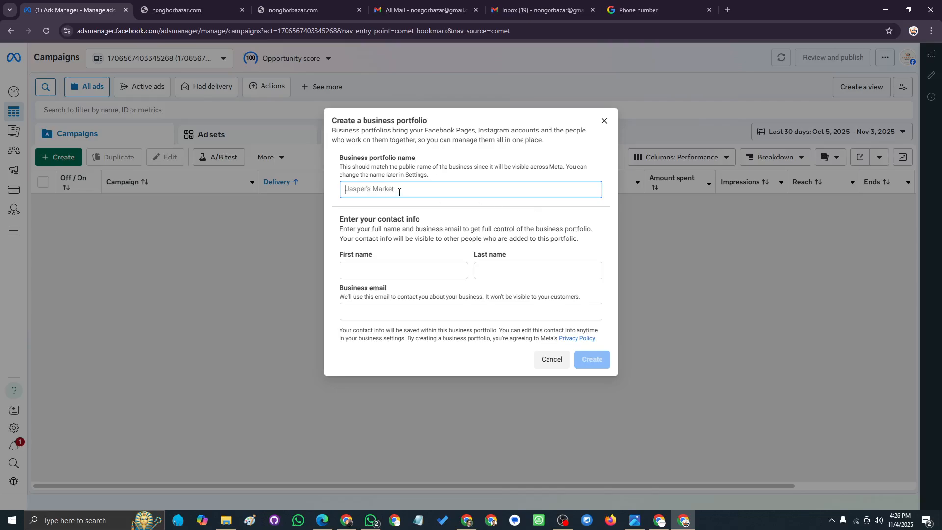
- Copy the site name from the nonghorbazar.com tab and paste it as the portfolio name
left_click(184, 11)
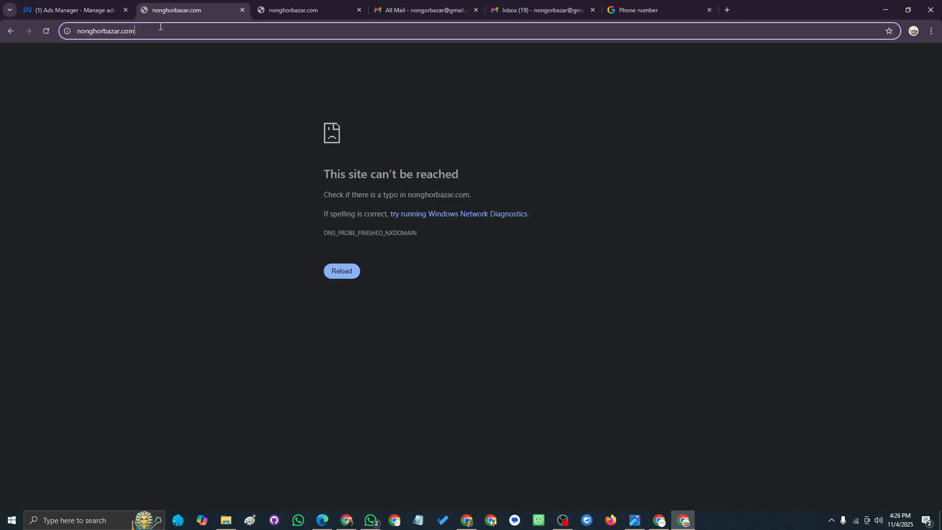
left_click(149, 31)
triple_click(113, 33)
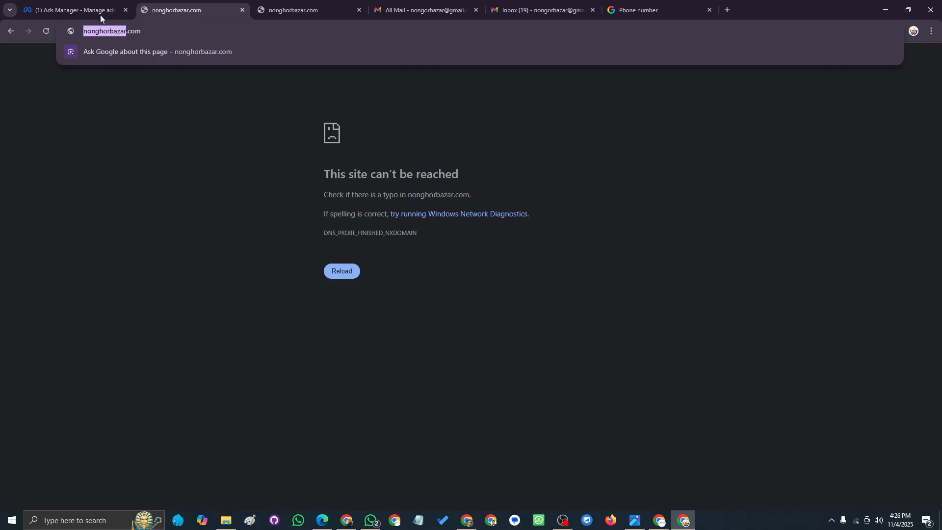
left_click(102, 12)
type("nonghorbazar")
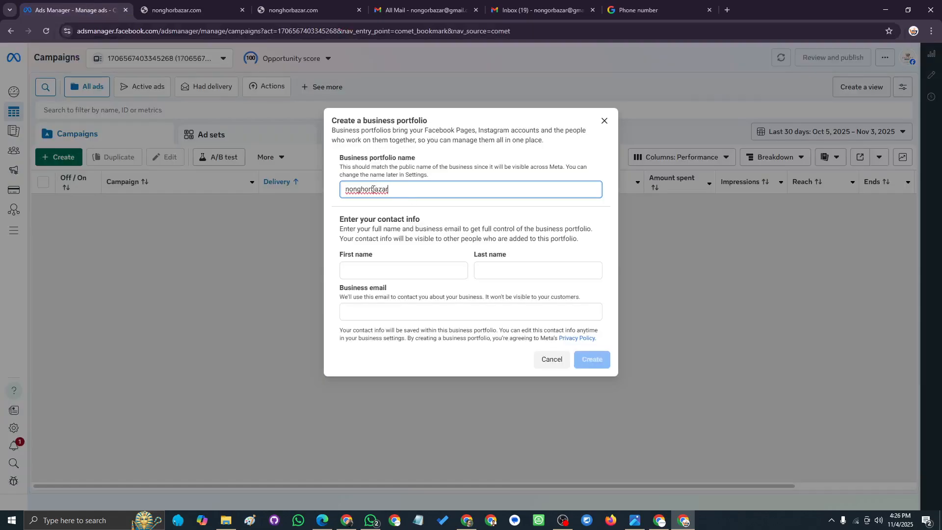
- Edit the pasted portfolio name into 'Nongor Bazar'
key("BackSpace")
type("N")
left_click(371, 189)
key("BackSpace")
type("N")
double_click(403, 196)
type("Bazar")
key("BackSpace")
- Enter the contact's first name and last name in the portfolio form
left_click(370, 267)
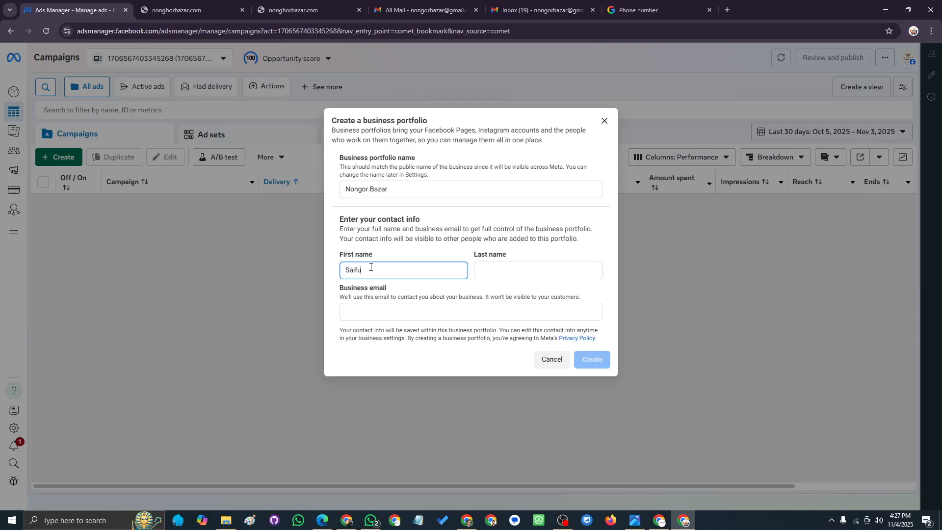
double_click(375, 273)
key("ctrl+c")
key("BackSpace")
left_click(511, 275)
key("ctrl+v")
- Copy the Gmail account's email address and paste it as the business email
left_click(376, 310)
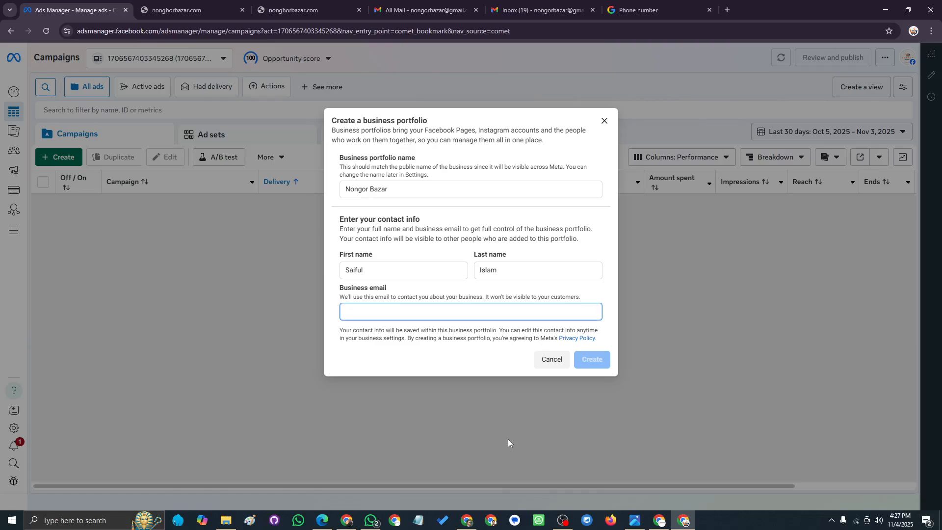
key("ctrl+shift+Tab")
key("ctrl+shift+Tab")
key("ctrl+shift+Tab")
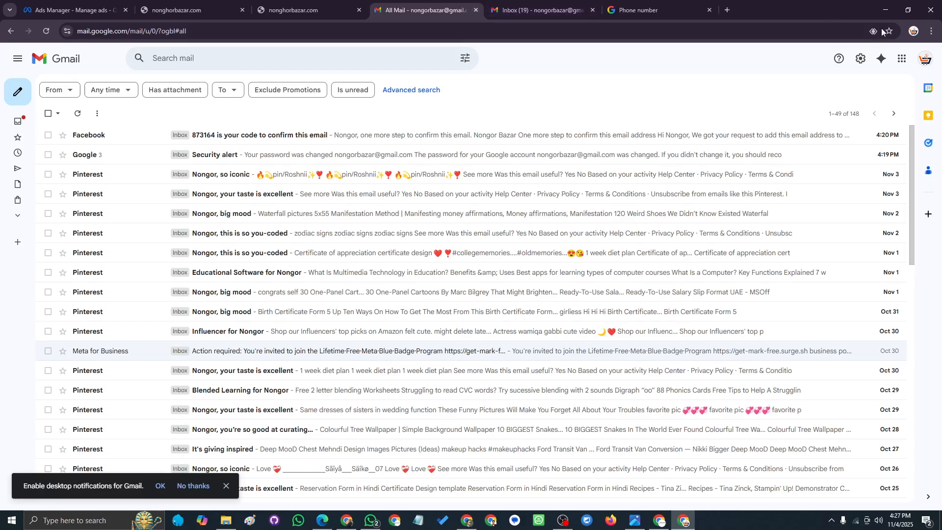
left_click(924, 58)
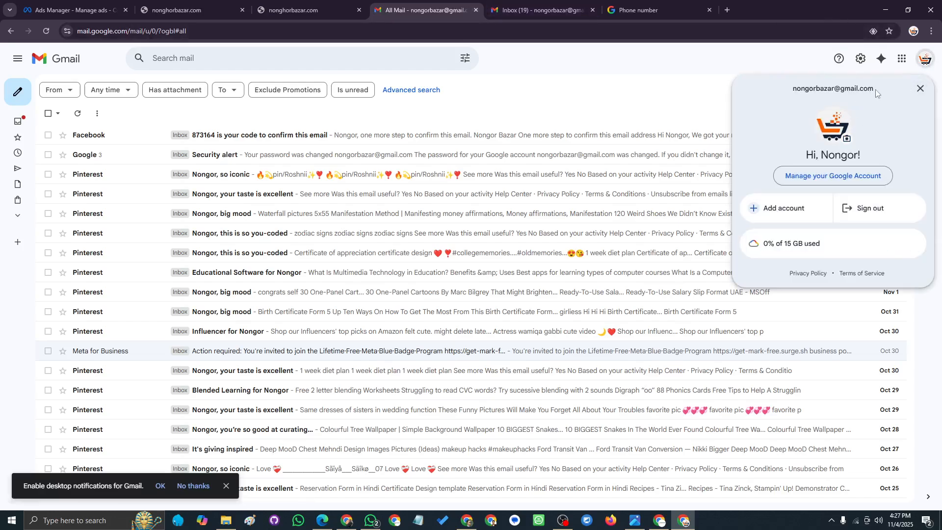
left_click_drag(877, 92, 786, 90)
key("ctrl+c")
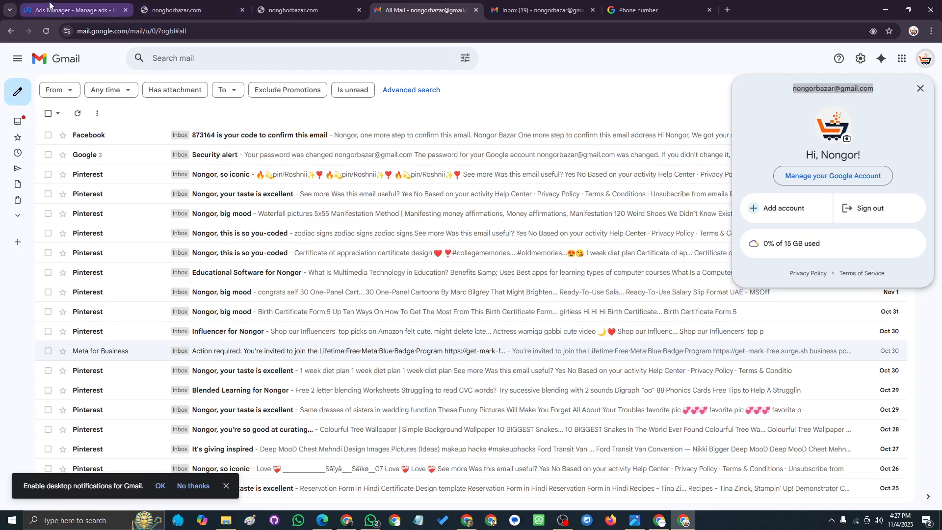
left_click(49, 5)
key("ctrl+v")
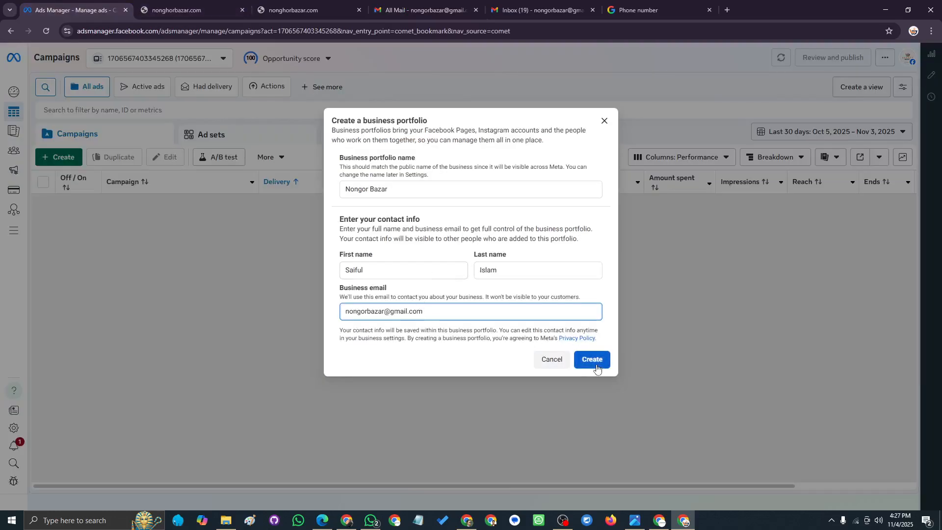
- Create the Nongor Bazar portfolio, skipping the Pages, Instagram and people setup screens
left_click(595, 365)
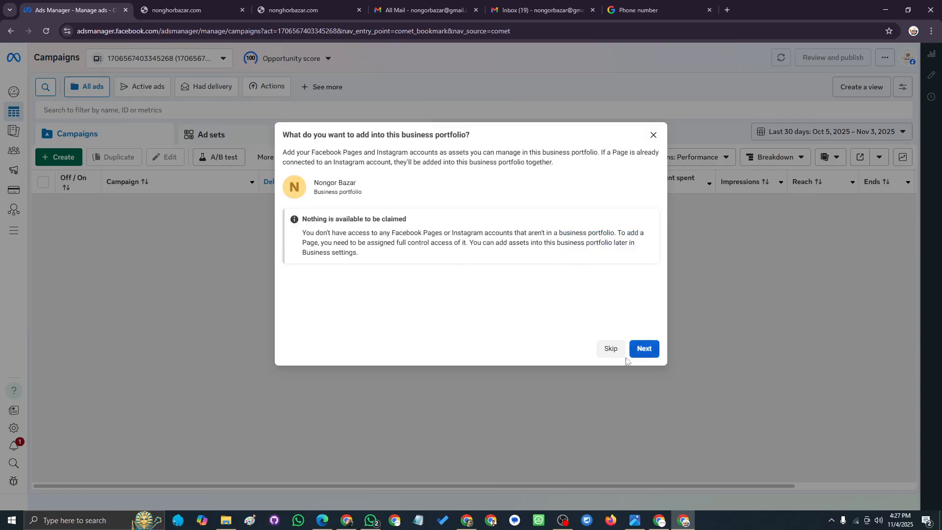
left_click(611, 356)
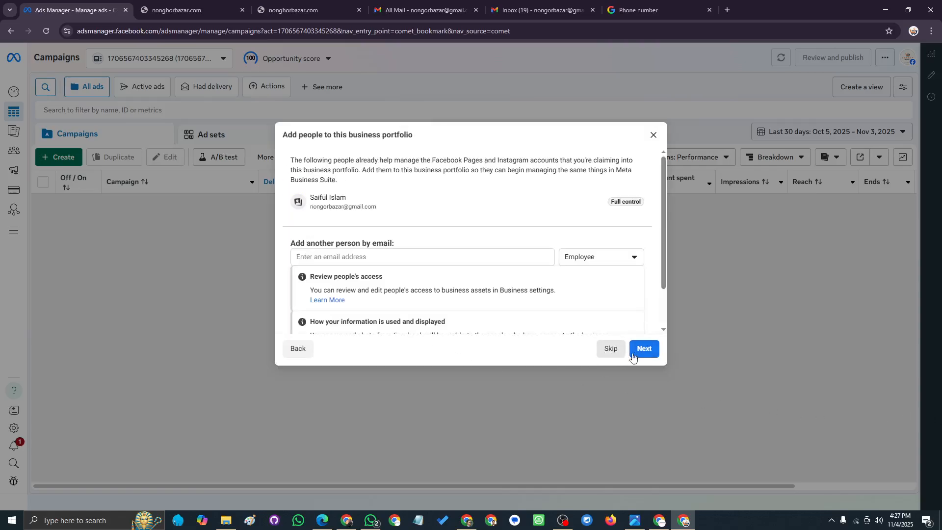
left_click(641, 349)
left_click(640, 349)
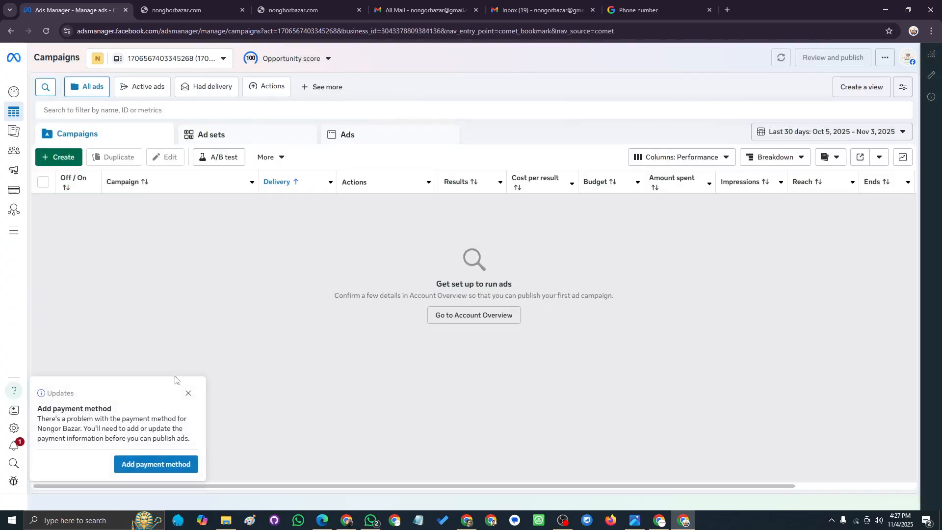
- Close the payment notice, check the Nongor Bazar account in the selector, and switch to Gmail
left_click(188, 394)
left_click(224, 60)
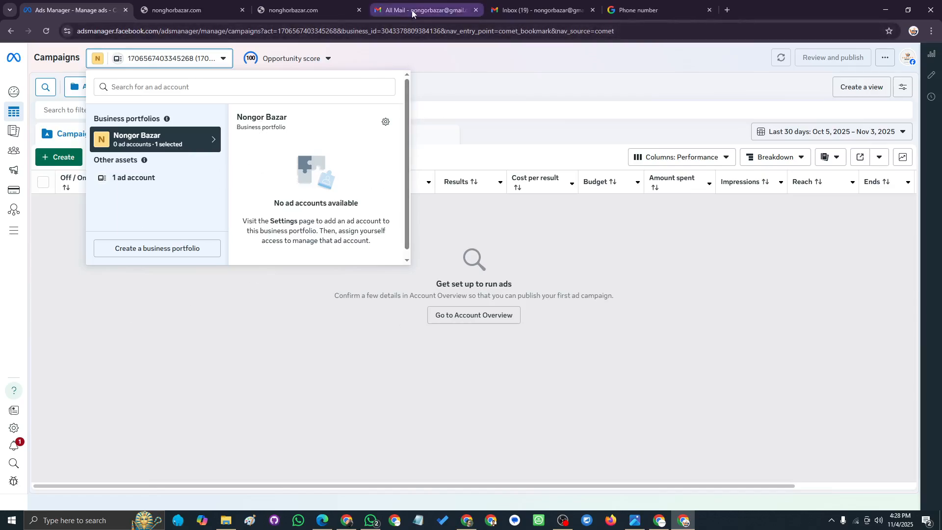
left_click(441, 15)
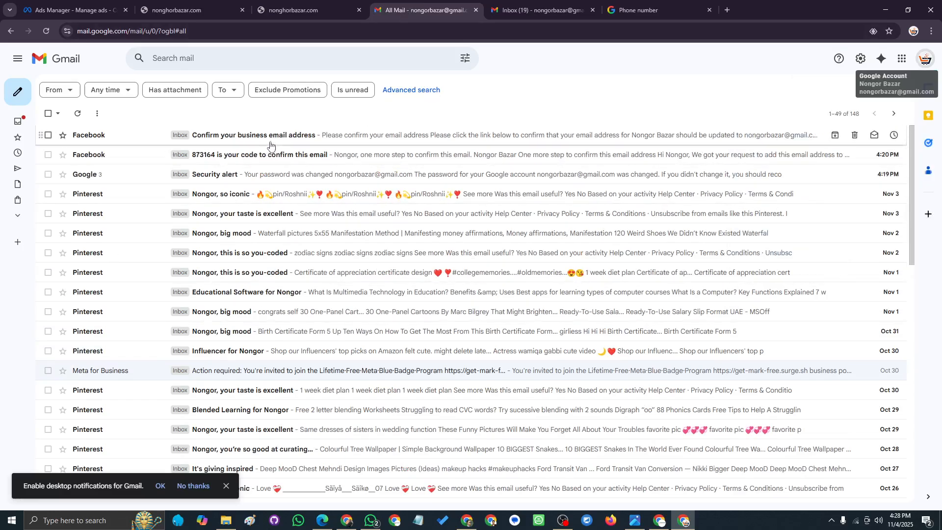
- Open Gmail's All Mail folder and the 'Confirm your business email address' message from Facebook
left_click(18, 58)
left_click(38, 216)
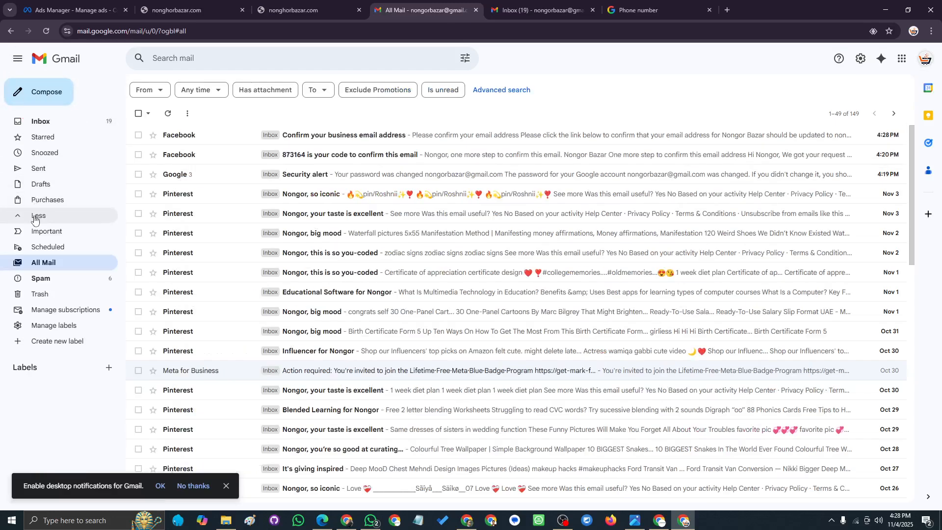
left_click(52, 267)
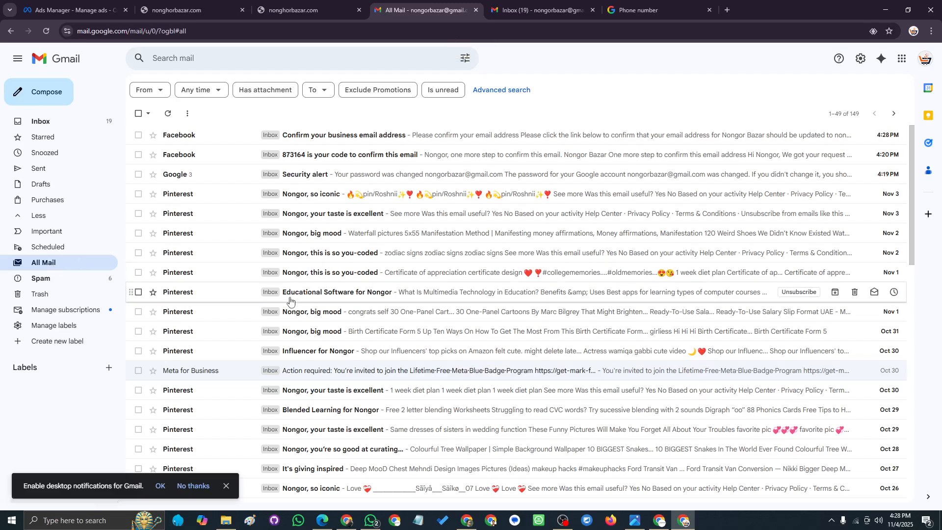
left_click(225, 486)
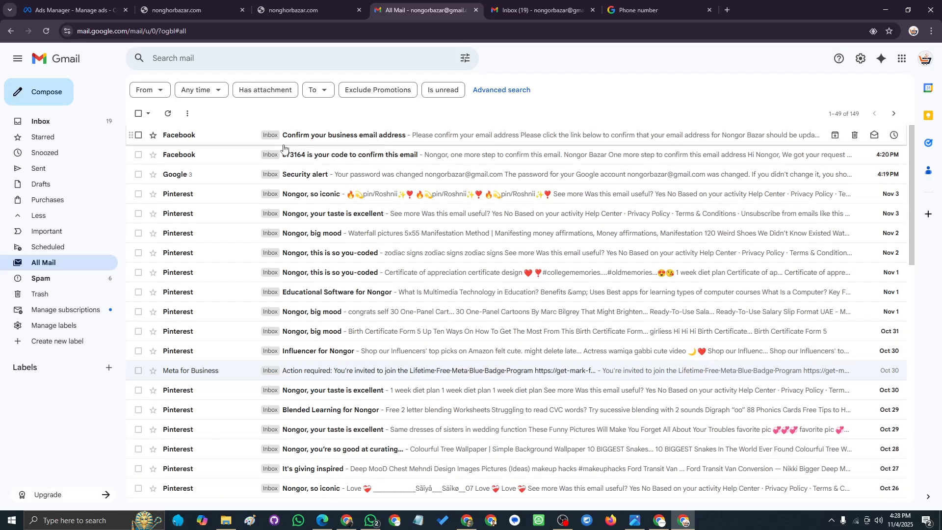
left_click(371, 140)
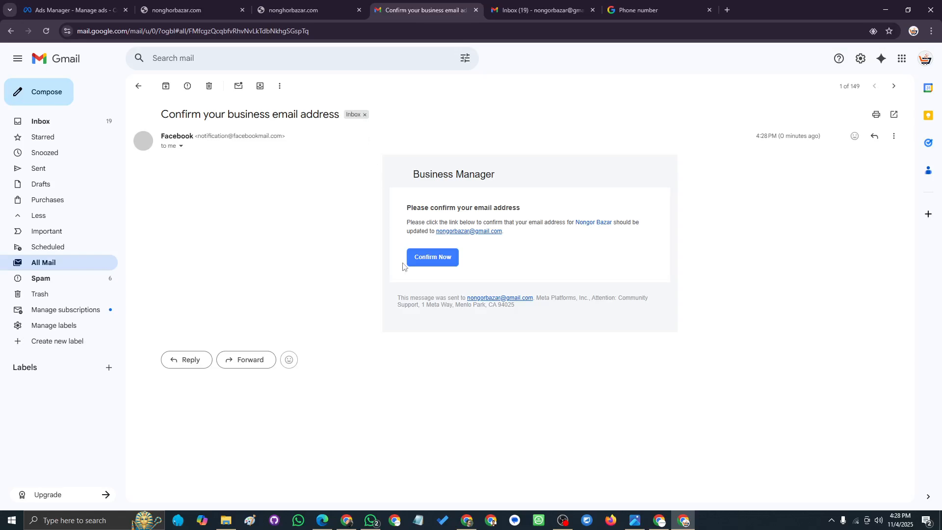
- Use Confirm Now in the email and reload until Business Suite's People settings appear
left_click(419, 258)
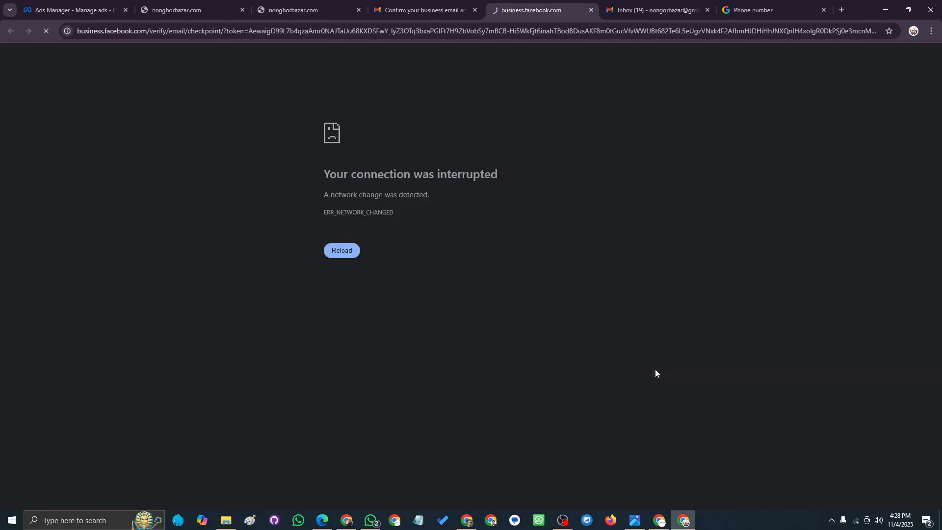
left_click(337, 251)
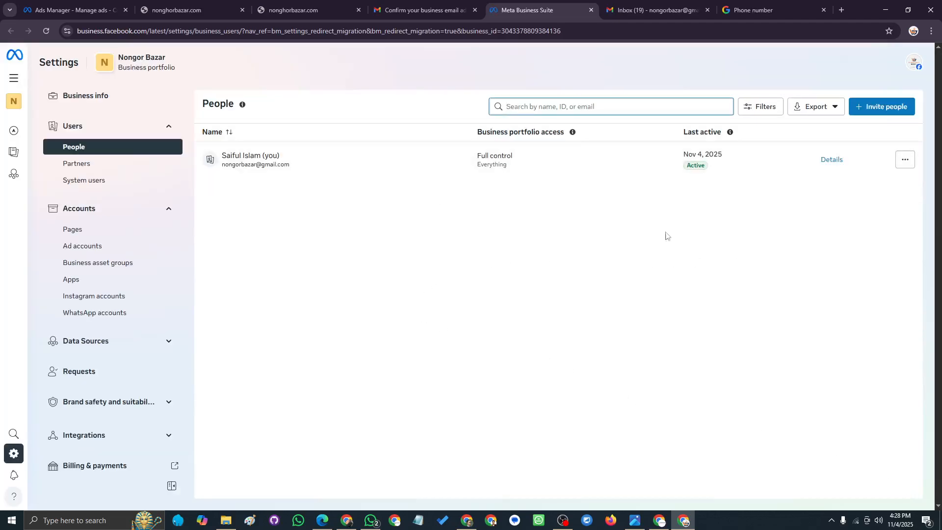
- Open Nongor Bazar's Business info page and select its Business portfolio ID
left_click(98, 98)
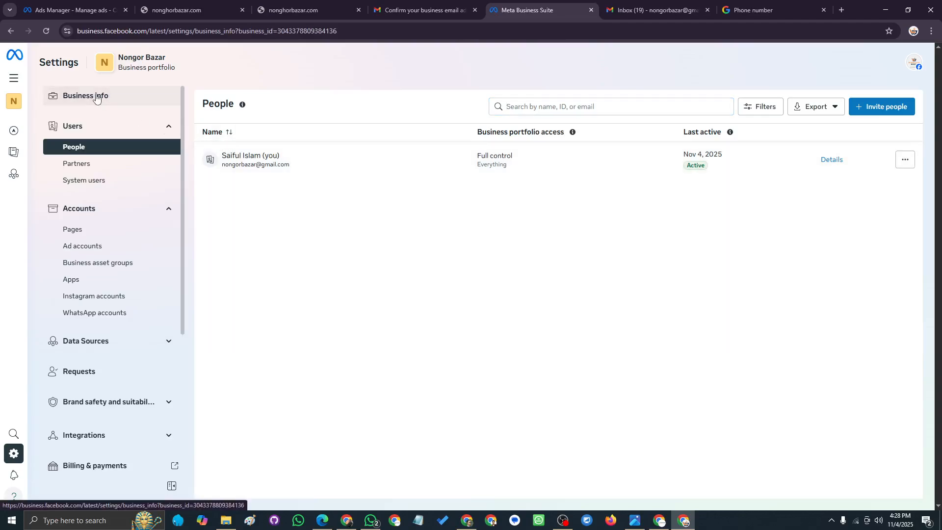
scroll(620, 315, "down", 5)
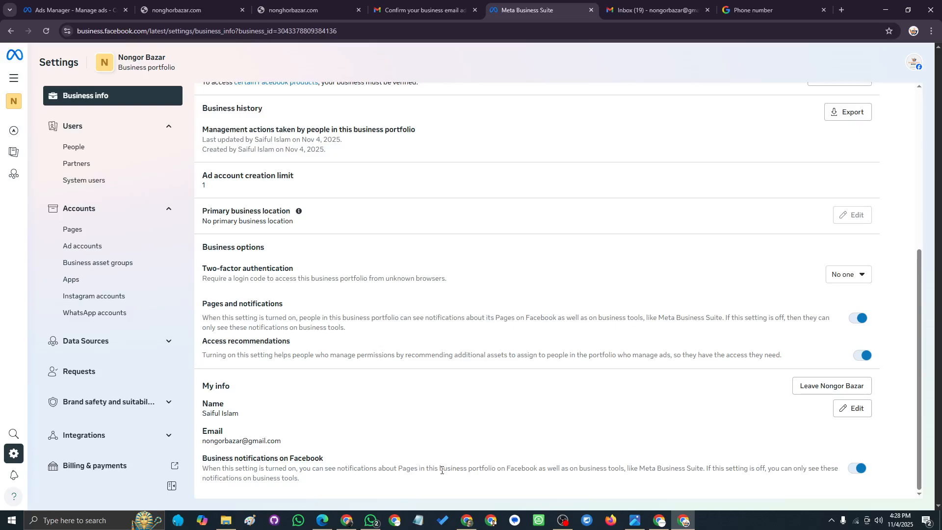
scroll(441, 469, "up", 5)
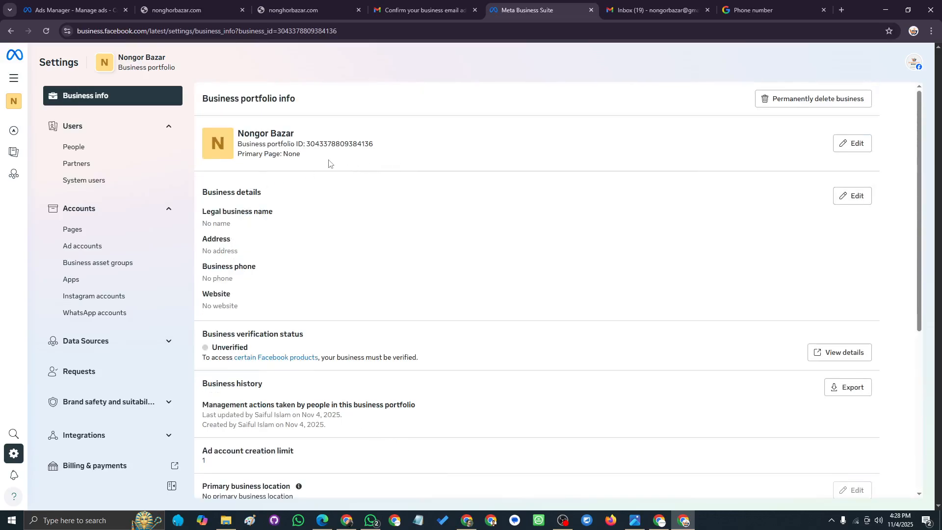
left_click_drag(307, 147, 432, 168)
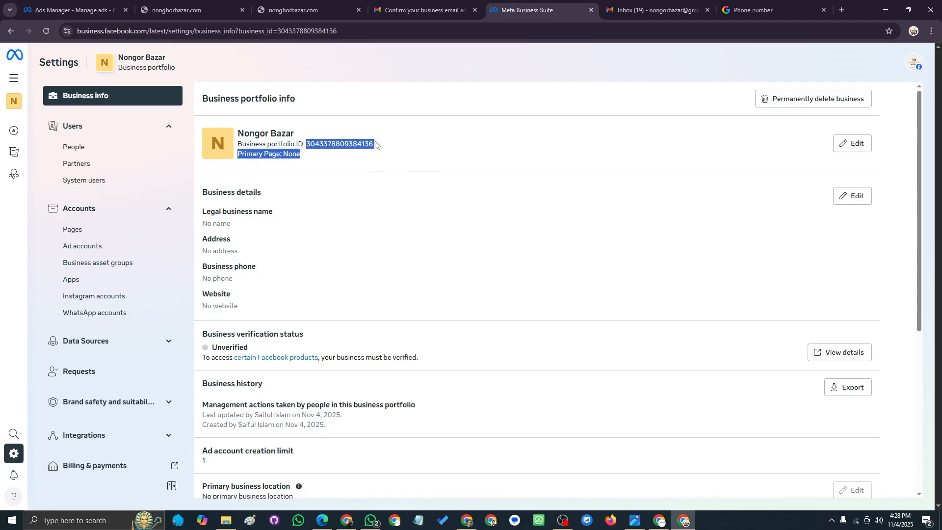
left_click(416, 154)
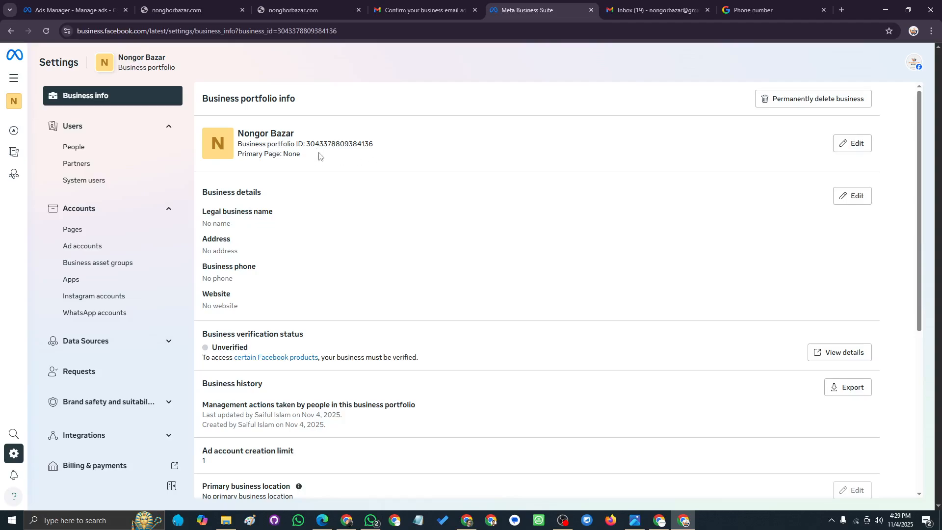
left_click_drag(373, 145, 307, 147)
left_click_drag(388, 150, 308, 148)
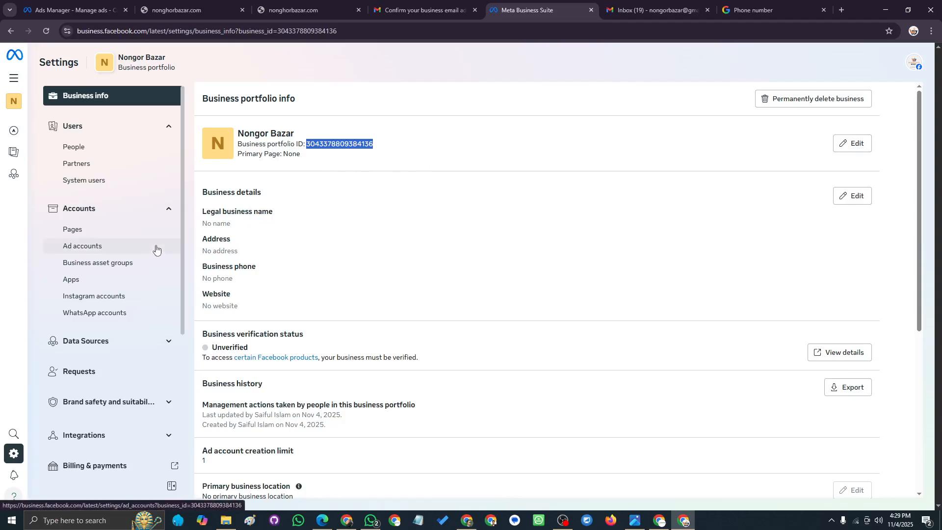
left_click(91, 248)
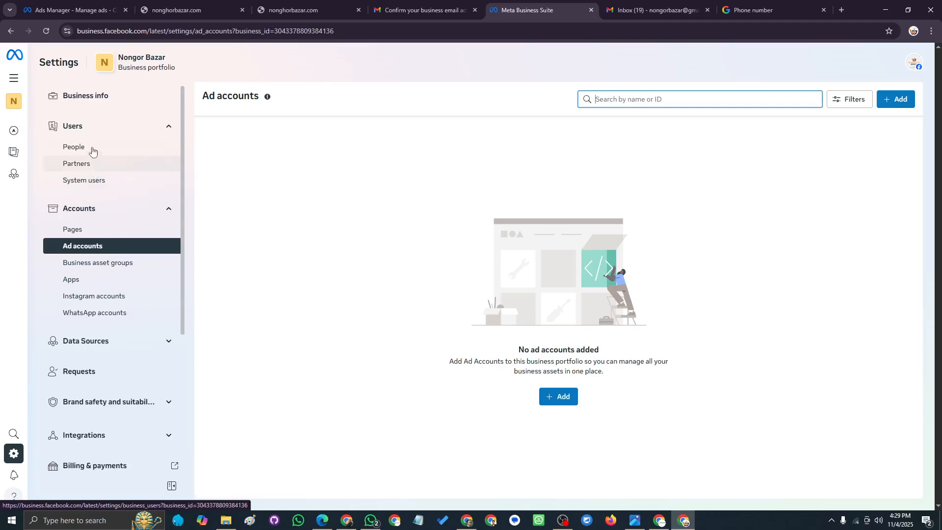
left_click(79, 146)
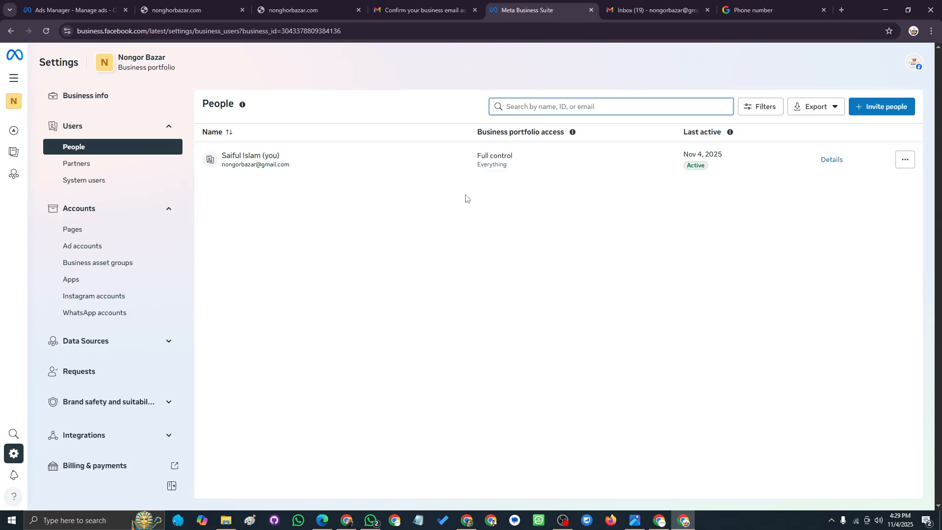
left_click(83, 99)
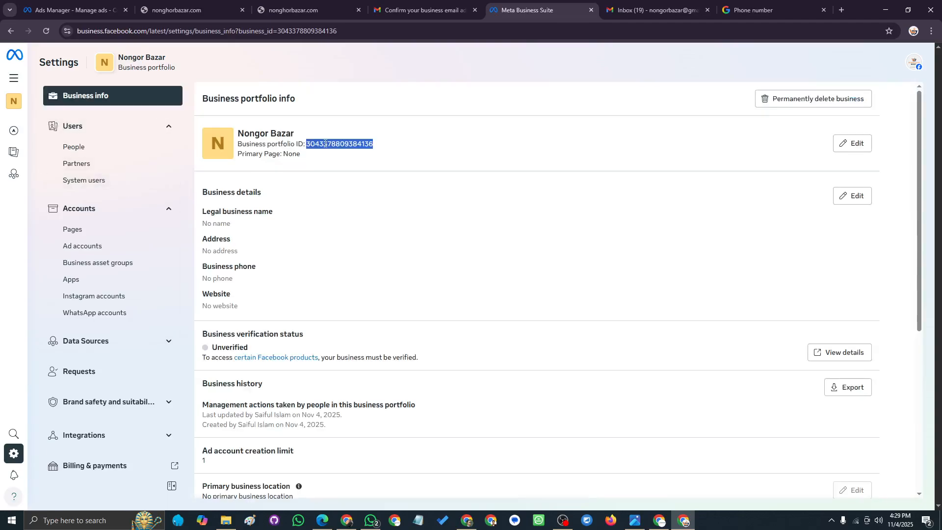
triple_click(321, 142)
double_click(334, 146)
left_click(563, 520)
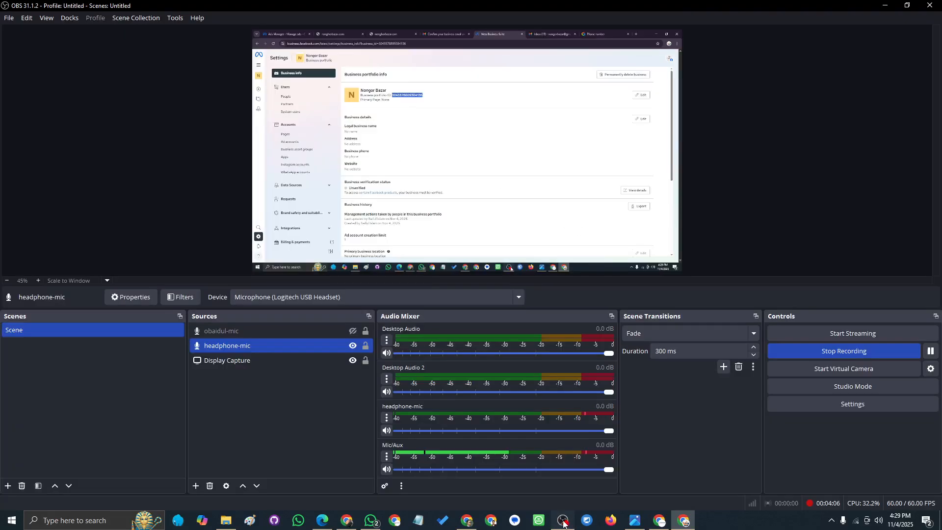